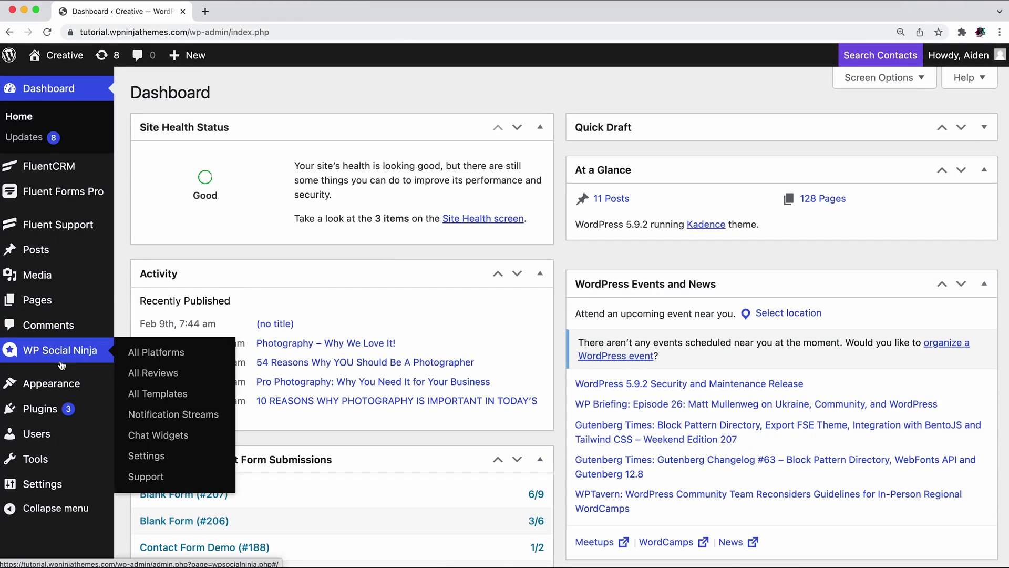
# - Go to WP Social Ninja's All Reviews list and open the Add Custom Review form
pyautogui.click(59, 349)
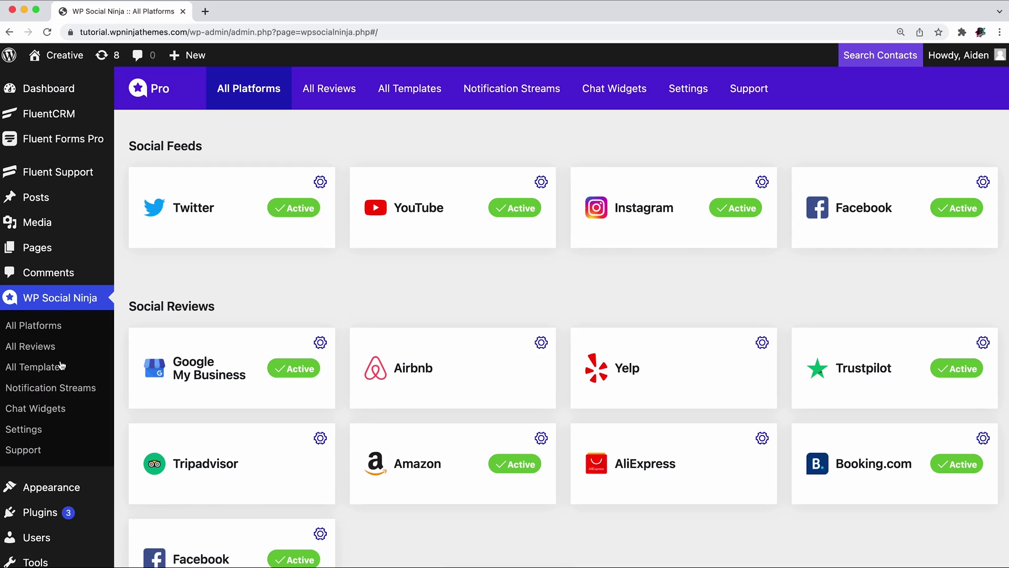
pyautogui.click(24, 348)
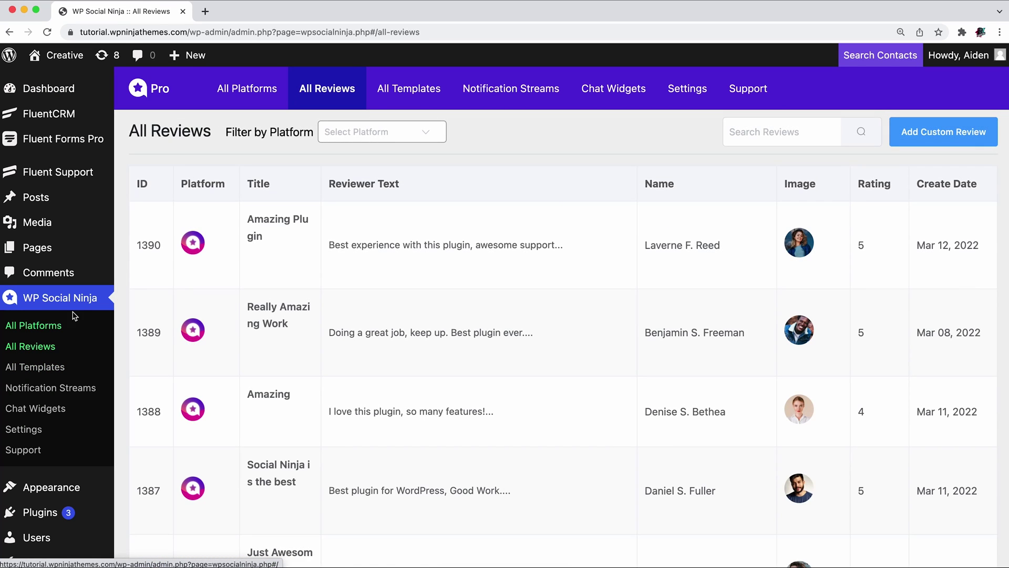
pyautogui.click(931, 140)
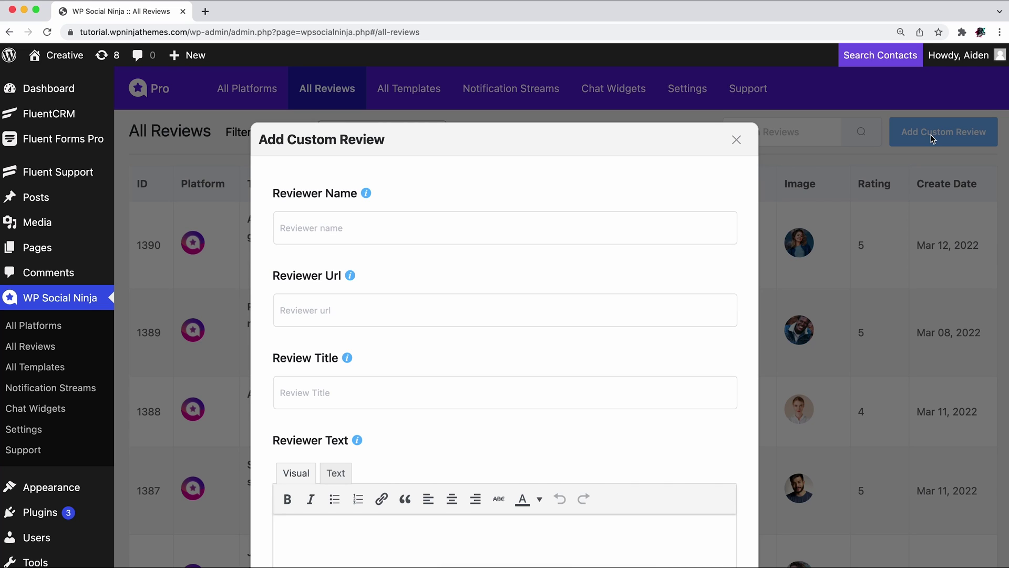
pyautogui.scroll(-5, 605, 258)
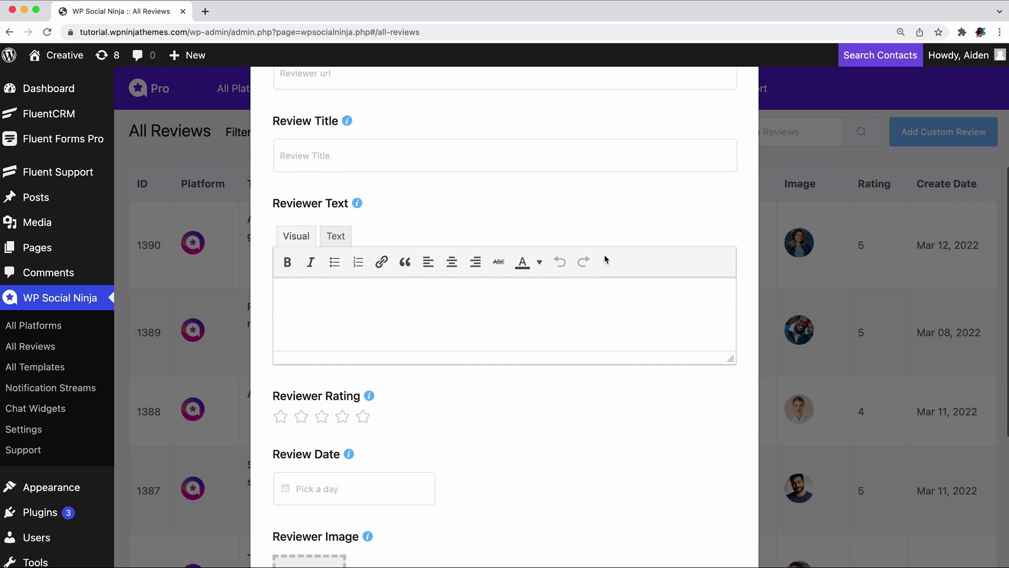
pyautogui.scroll(5, 604, 259)
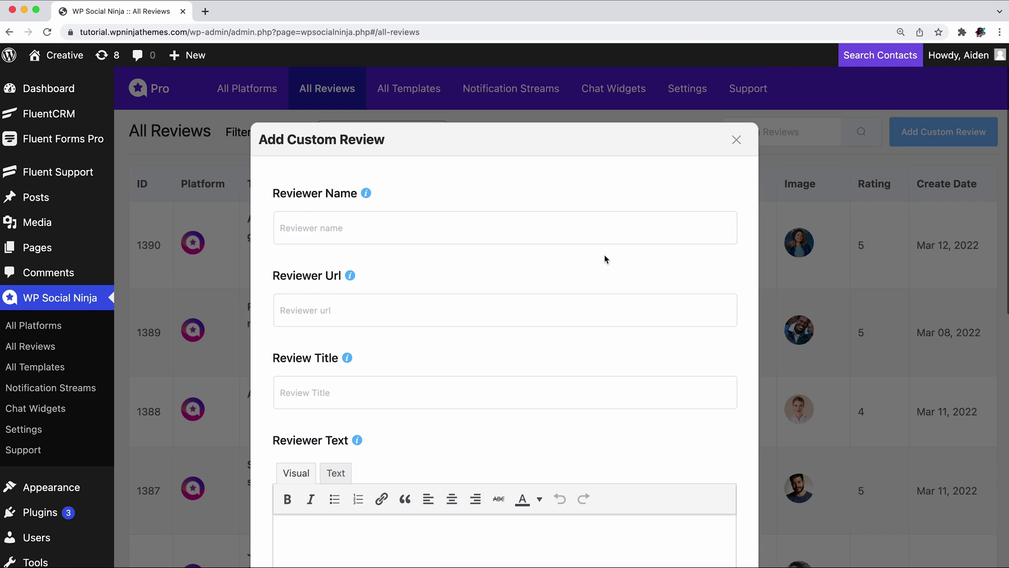
# - Enter reviewer Alberto Rio, the title Awesome Plugin, review text and a five-star rating
pyautogui.click(494, 228)
pyautogui.write('Alberto Rio')
pyautogui.press('Tab')
pyautogui.write('Al')
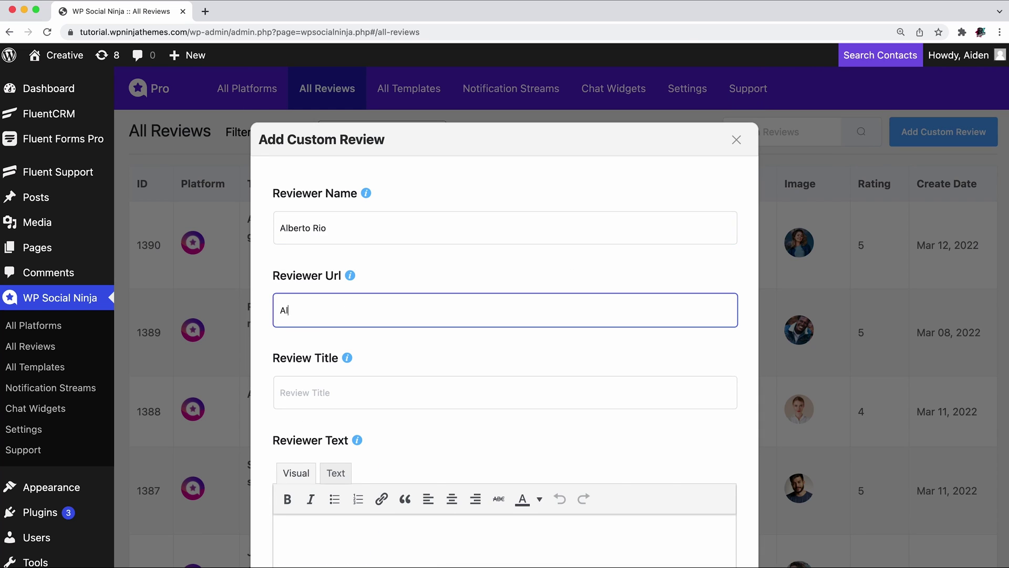
pyautogui.write('io')
pyautogui.click(326, 398)
pyautogui.write('me Plugin')
pyautogui.press('Tab')
pyautogui.write('This i')
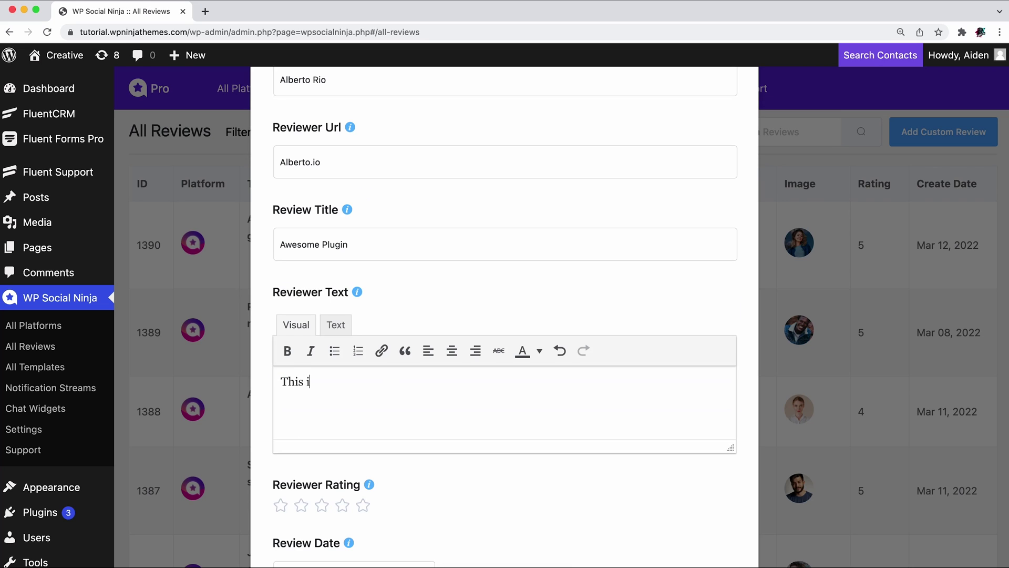
pyautogui.write('s the best pli')
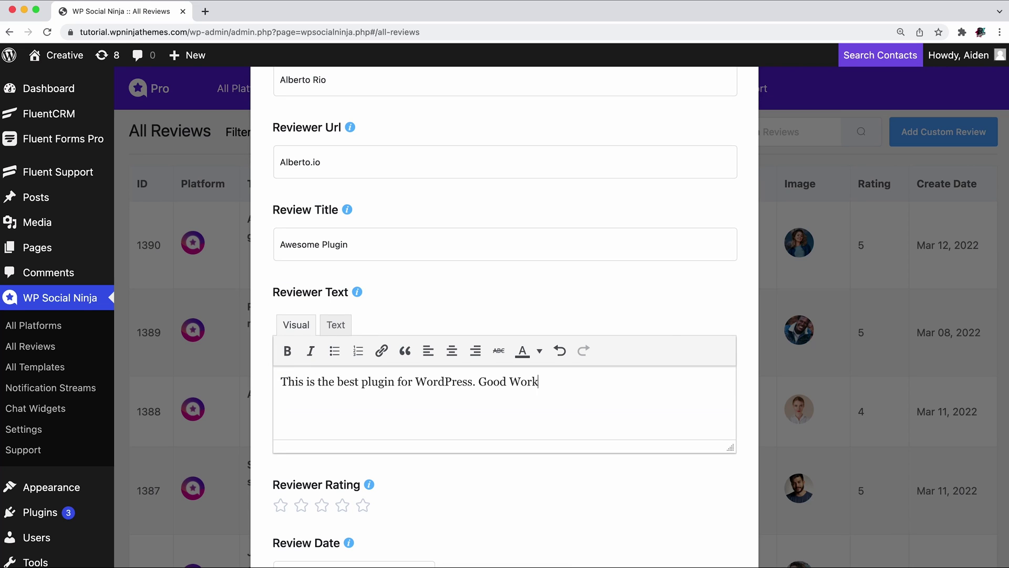
pyautogui.write('.')
pyautogui.click(362, 505)
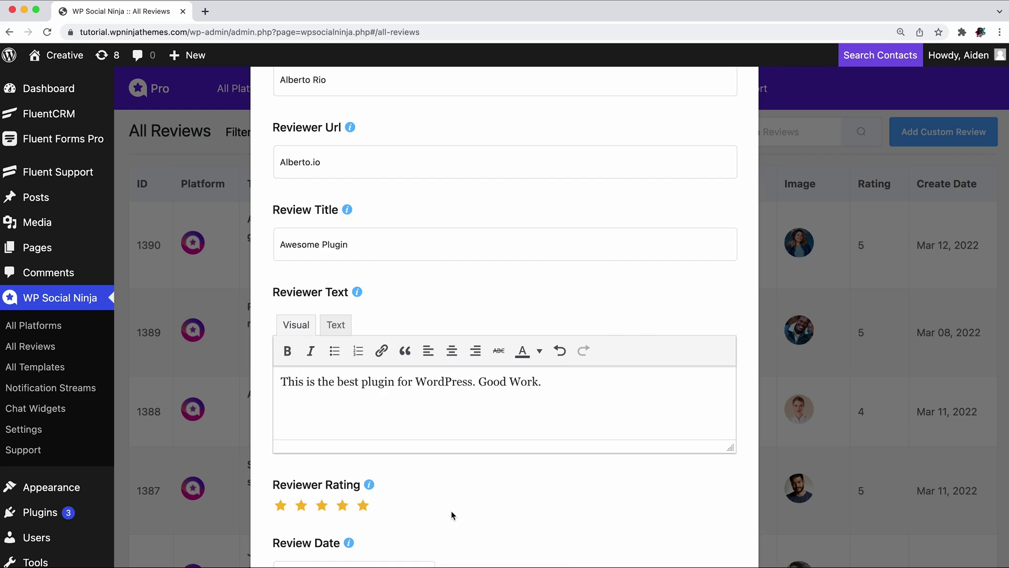
pyautogui.scroll(-4, 450, 514)
# - Set date 2022-03-18, the first library photo and category Very Positive, then save the review
pyautogui.click(403, 257)
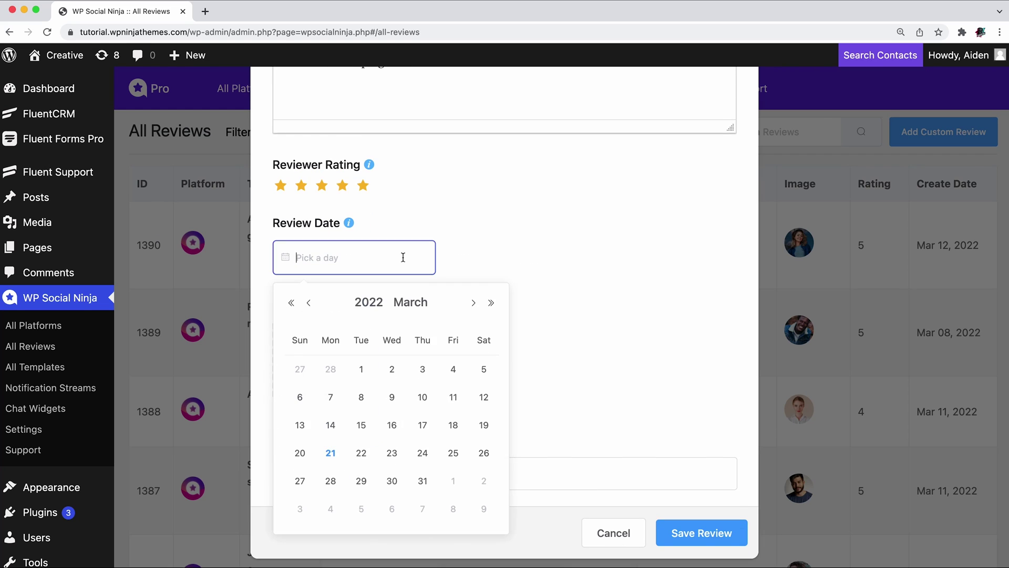
pyautogui.click(455, 426)
pyautogui.click(308, 361)
pyautogui.click(231, 240)
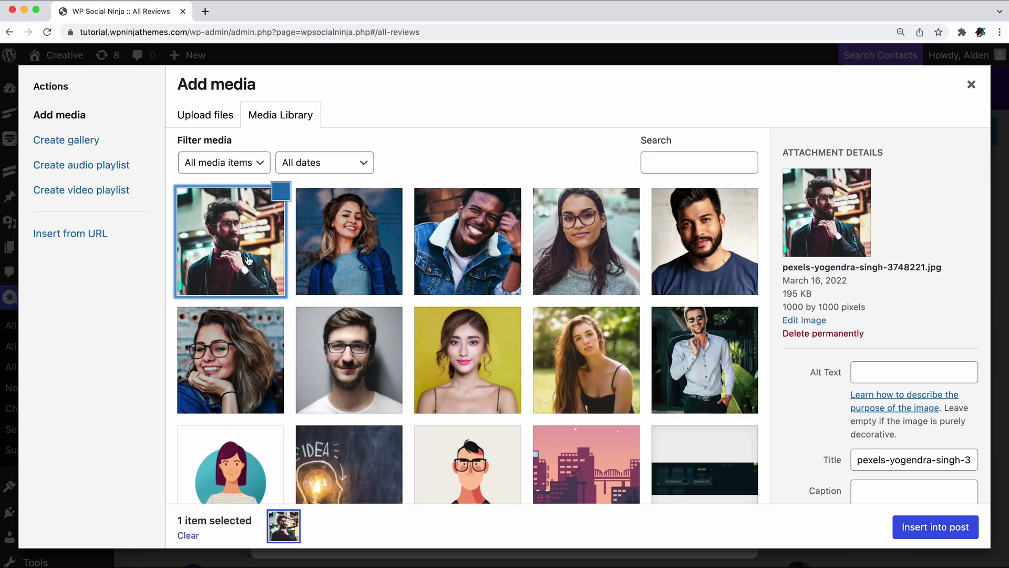
pyautogui.click(919, 525)
pyautogui.click(578, 446)
pyautogui.write('Very Positive')
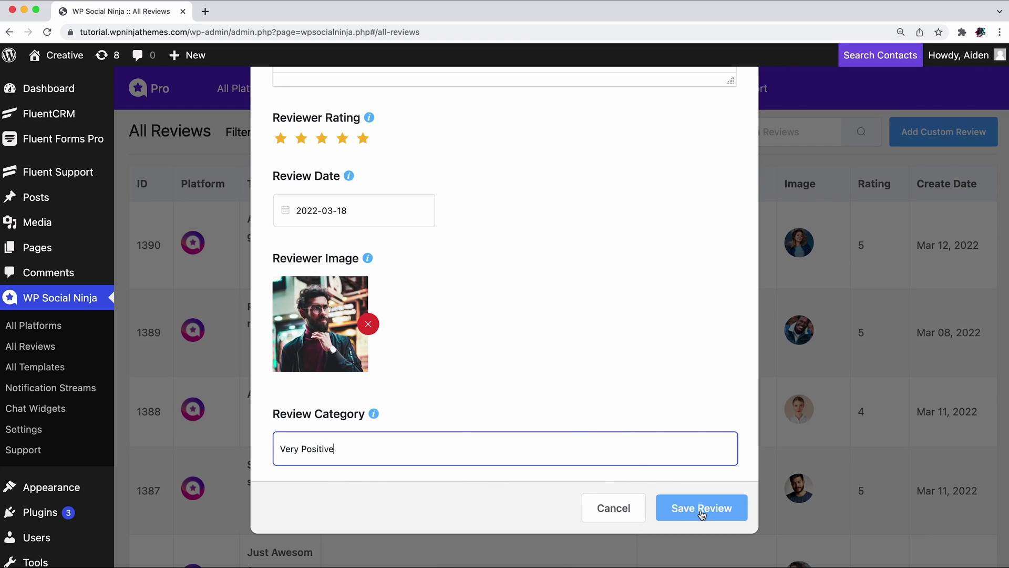
pyautogui.click(701, 508)
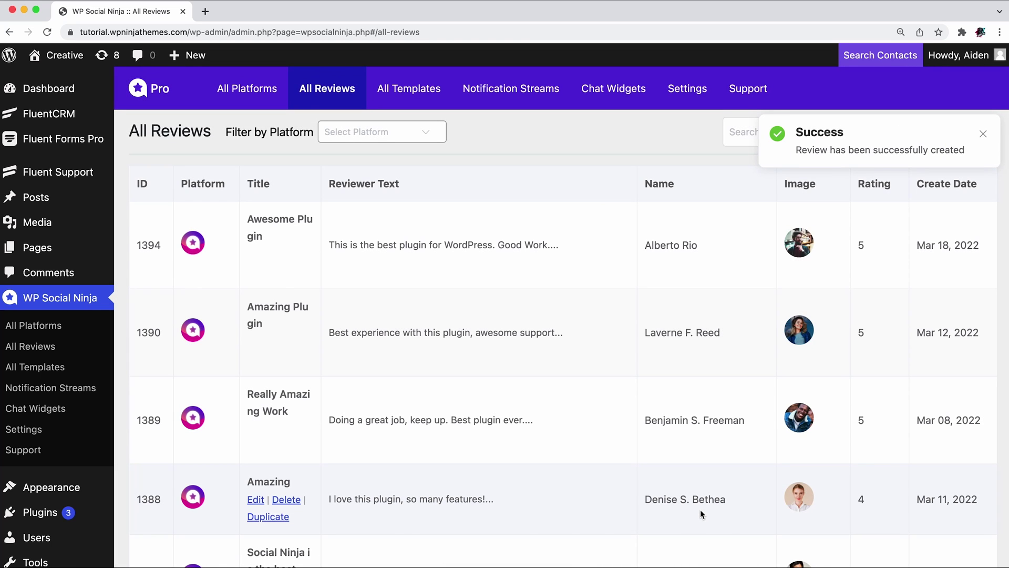
# - Dismiss the success toast and add a new Review Template (ID 1493) from All Templates
pyautogui.click(983, 134)
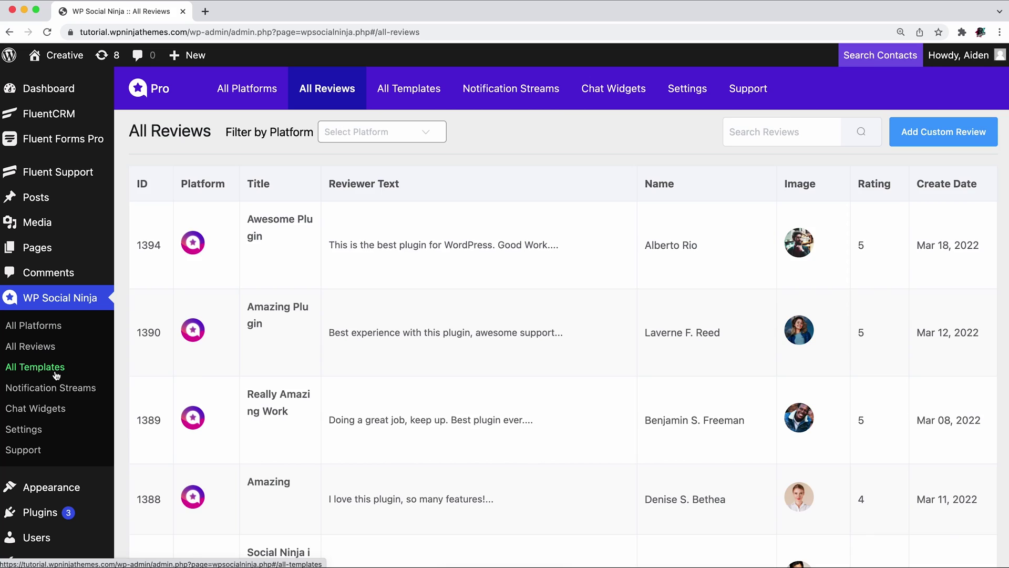
pyautogui.click(55, 371)
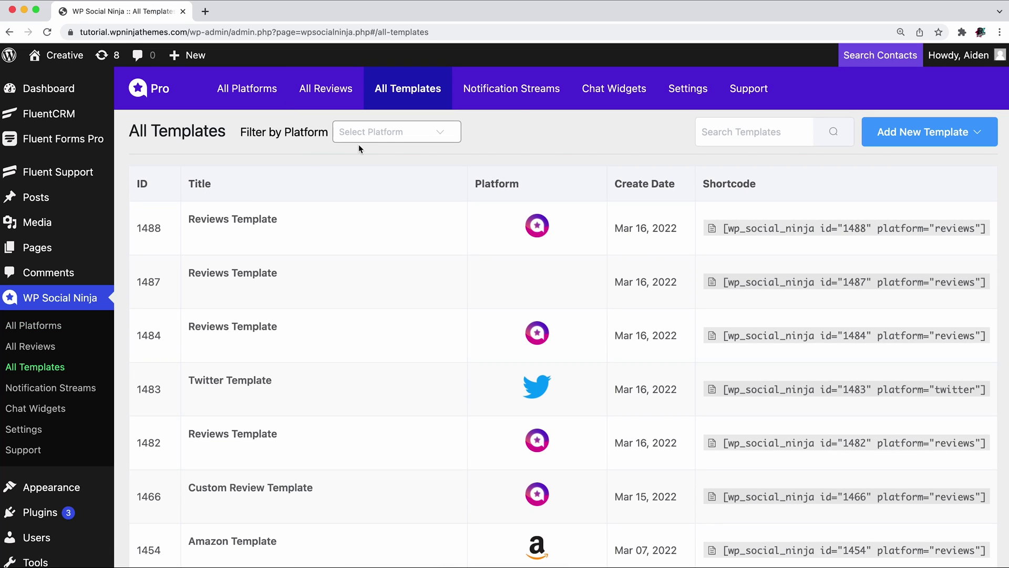
pyautogui.click(912, 139)
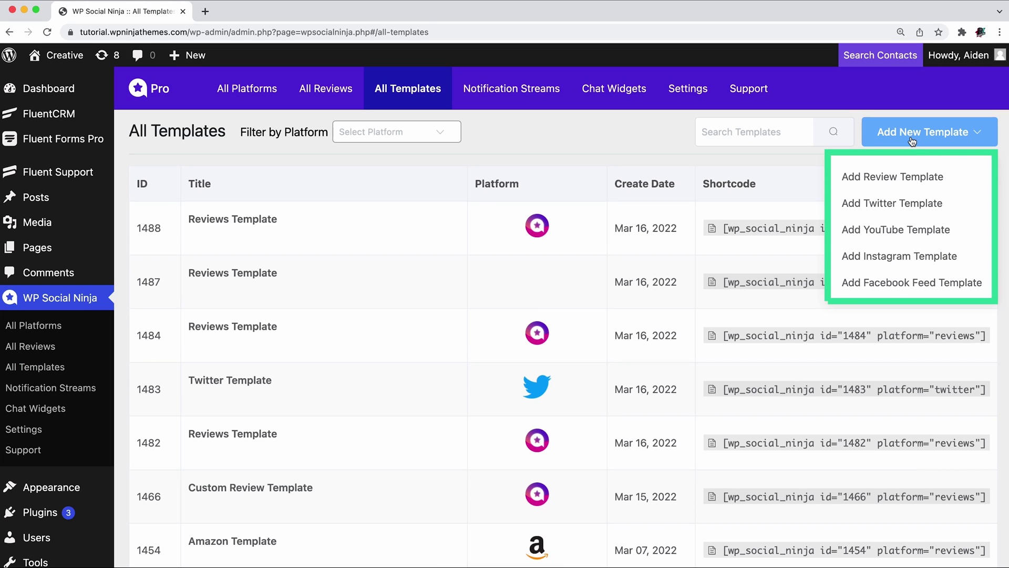
pyautogui.click(903, 177)
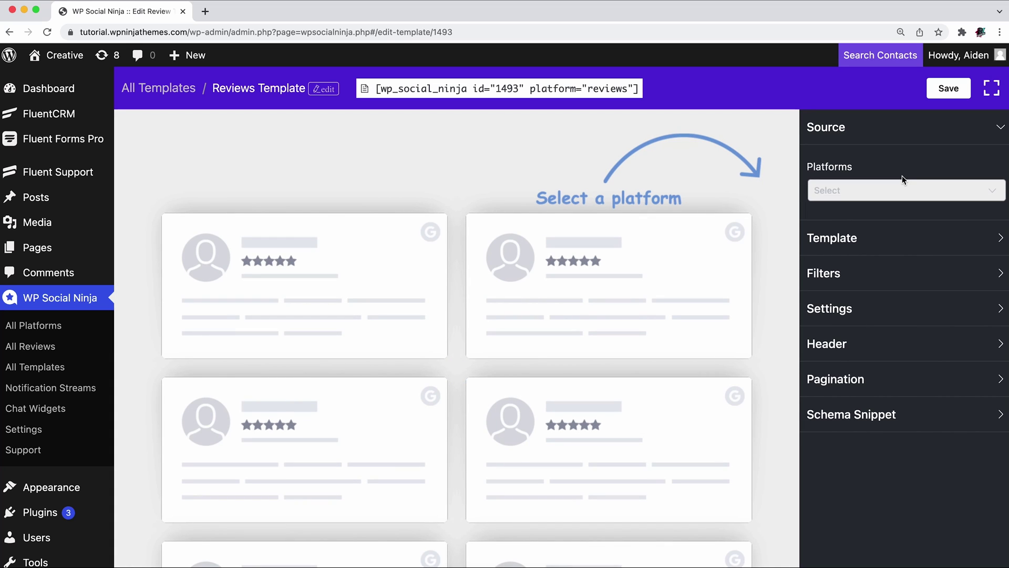
# - Set the template's platform to Custom and save it
pyautogui.click(882, 194)
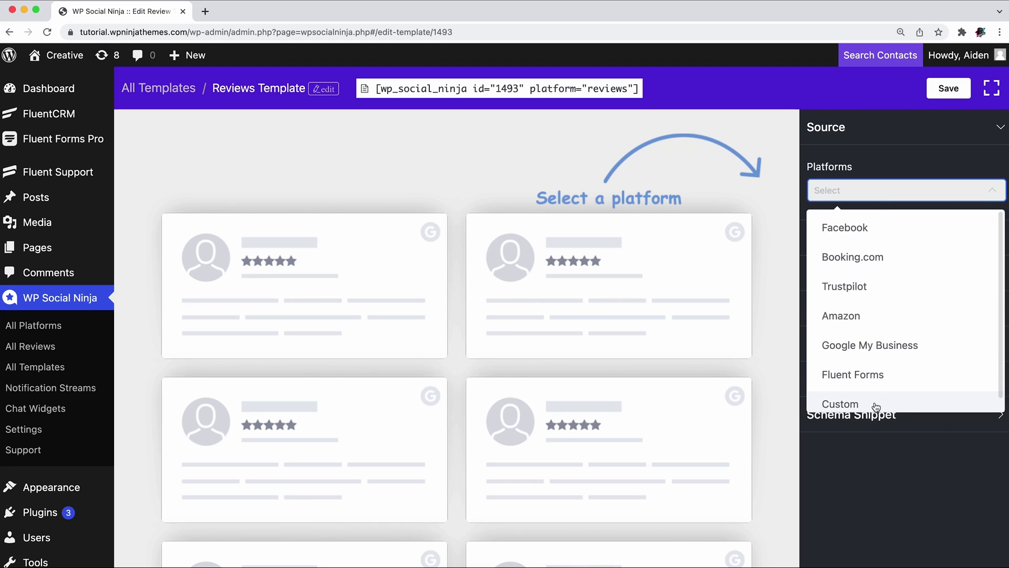
pyautogui.click(875, 406)
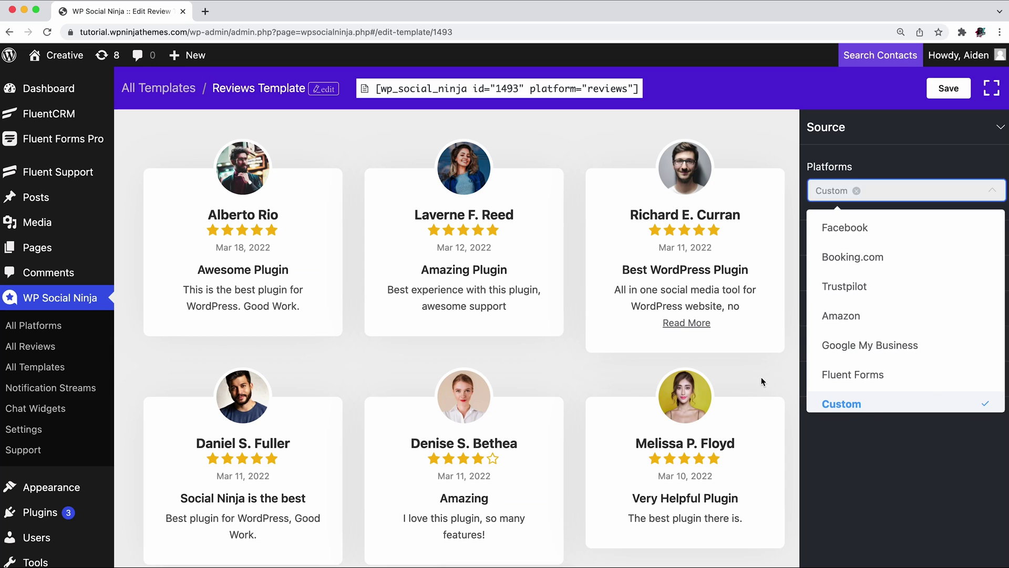
pyautogui.click(765, 382)
pyautogui.click(948, 90)
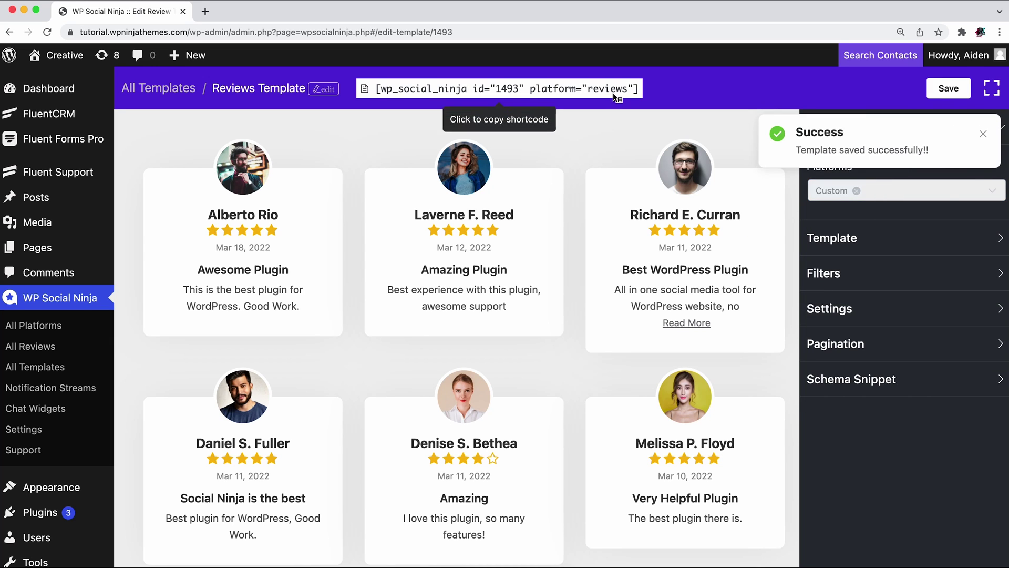
# - Create a 'Custom Reviews' page with the template shortcode in a Shortcode block and preview it
pyautogui.moveTo(37, 247)
pyautogui.click(148, 268)
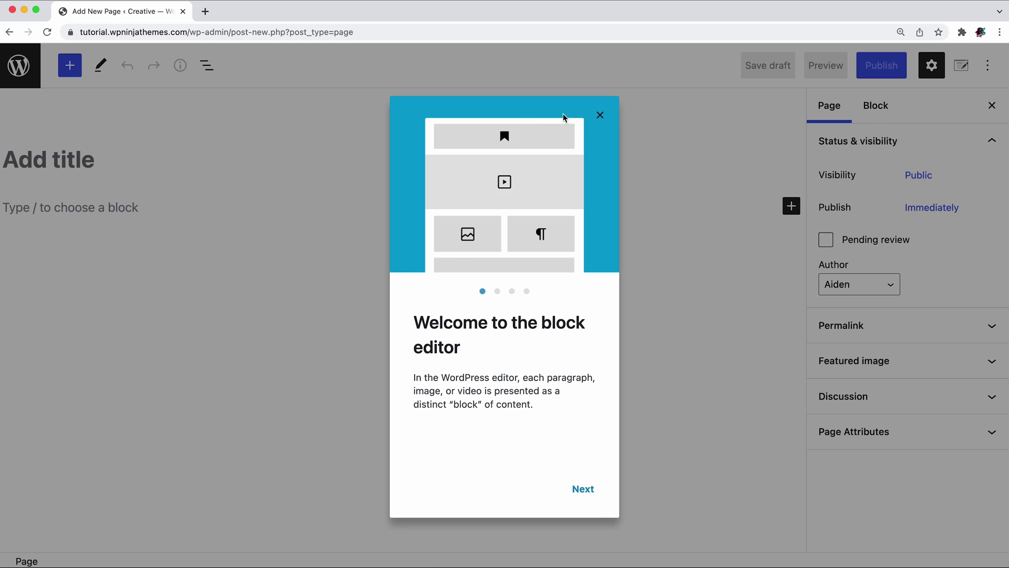
pyautogui.click(599, 113)
pyautogui.click(188, 162)
pyautogui.write('Custom Reviews')
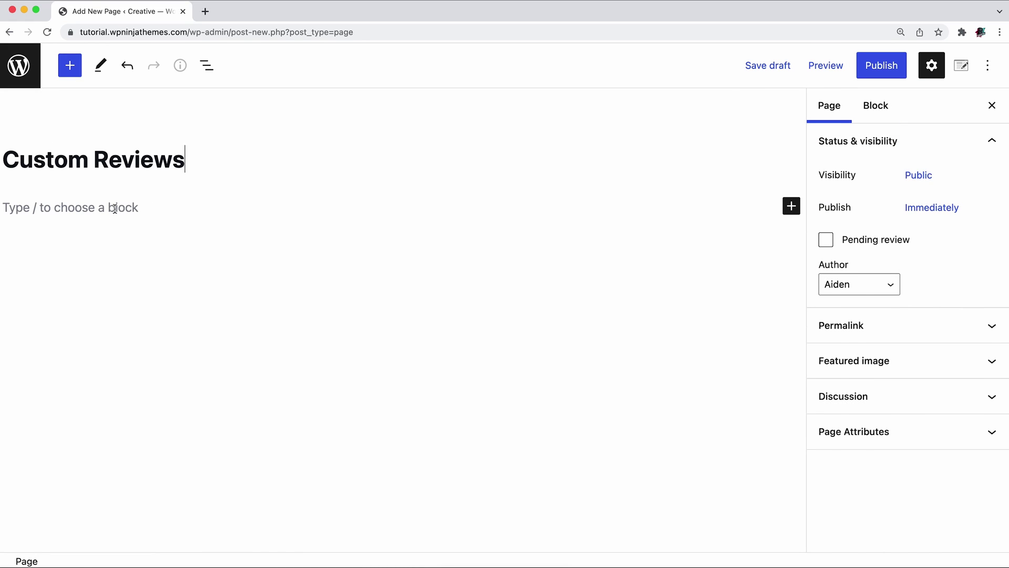
pyautogui.click(115, 207)
pyautogui.write('[wp_social_ninja id="1493" platform="reviews"]')
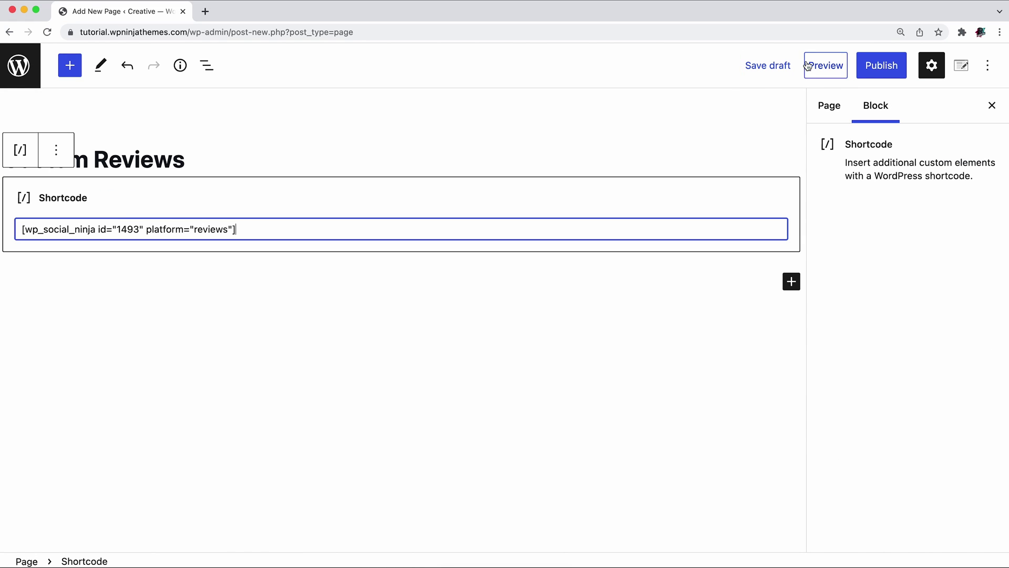
pyautogui.click(812, 66)
pyautogui.click(740, 203)
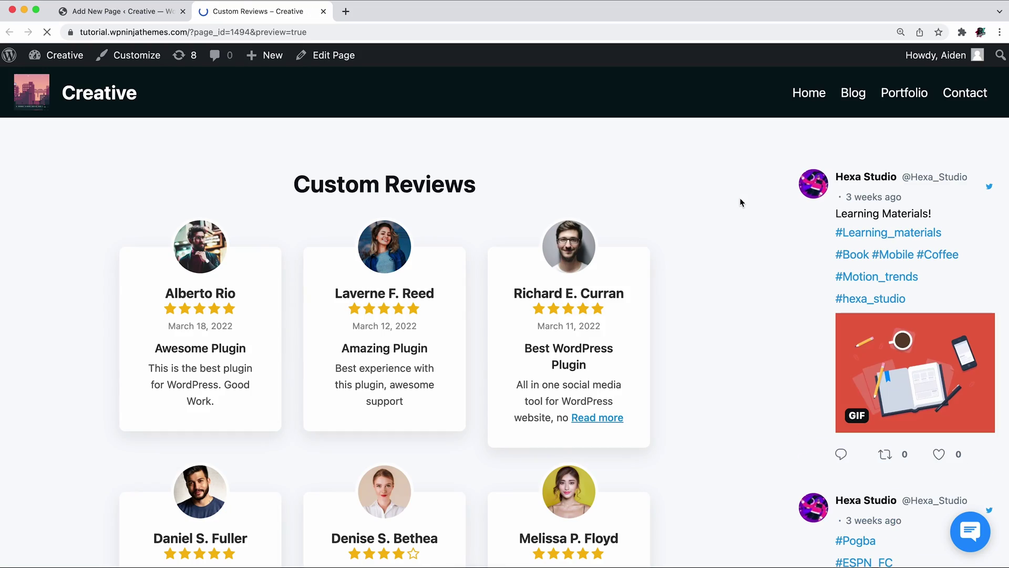
pyautogui.scroll(-5, 740, 203)
pyautogui.scroll(-1, 741, 203)
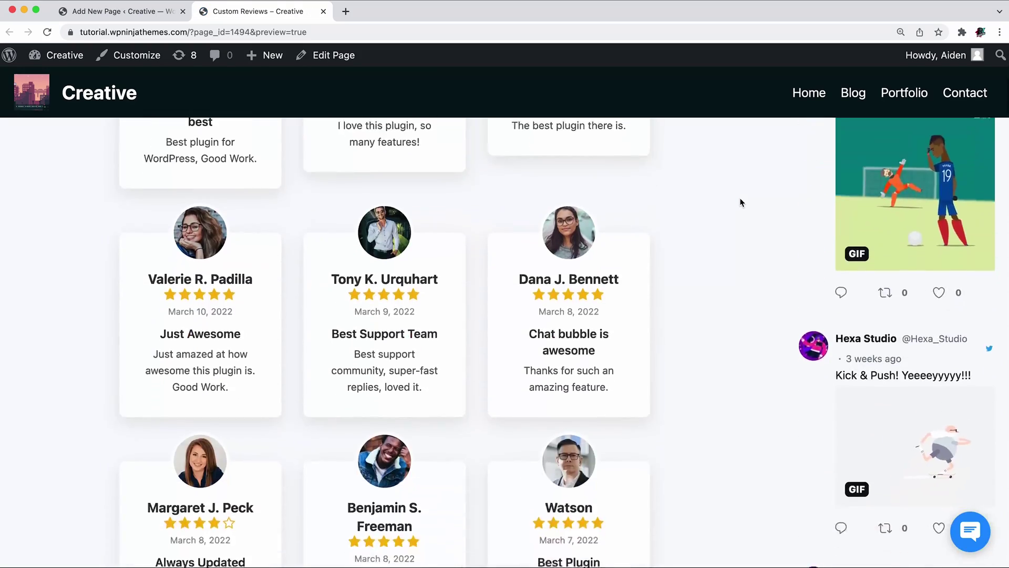
pyautogui.scroll(-3, 740, 203)
pyautogui.scroll(-1, 740, 203)
pyautogui.scroll(3, 740, 202)
pyautogui.scroll(7, 741, 203)
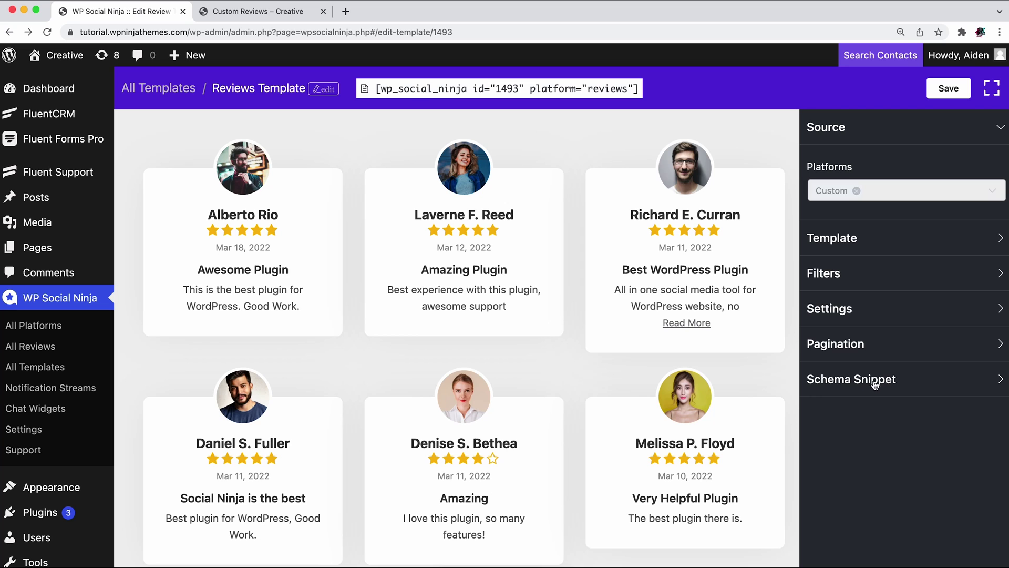
# - Check Positive and Very Positive under the template's category filter, then save the template
pyautogui.click(871, 273)
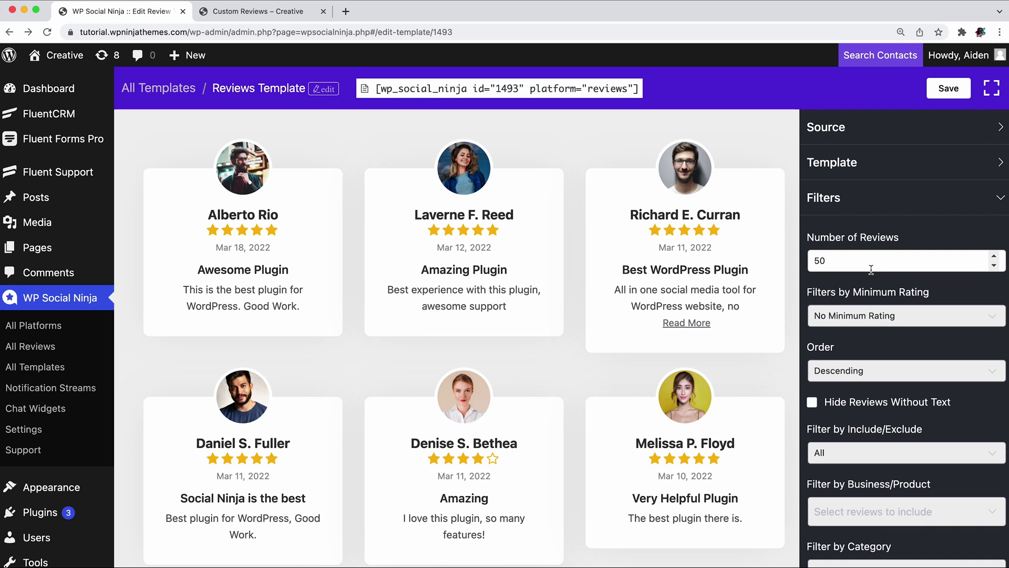
pyautogui.scroll(-2, 871, 270)
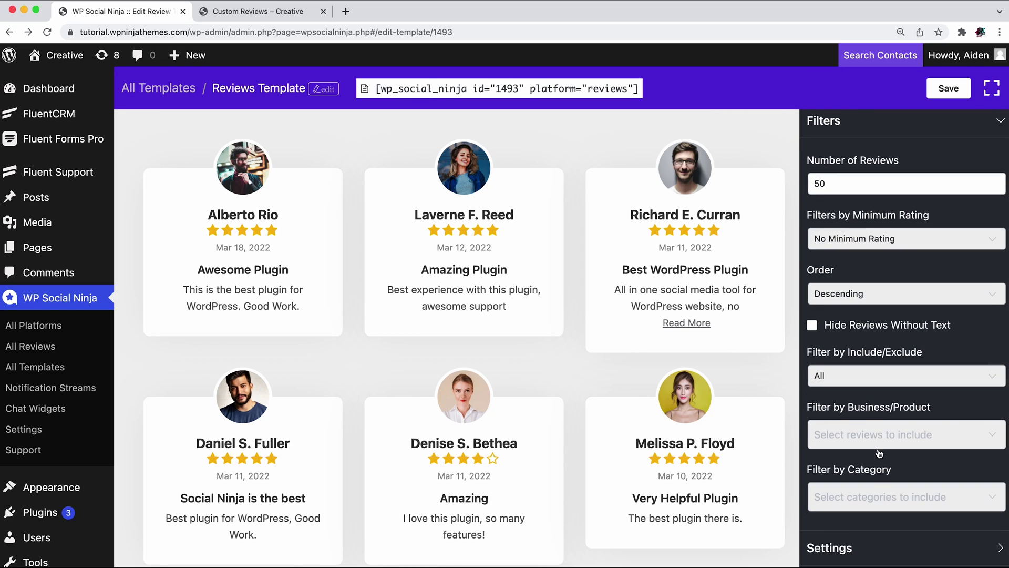
pyautogui.click(907, 497)
pyautogui.click(867, 423)
pyautogui.click(854, 451)
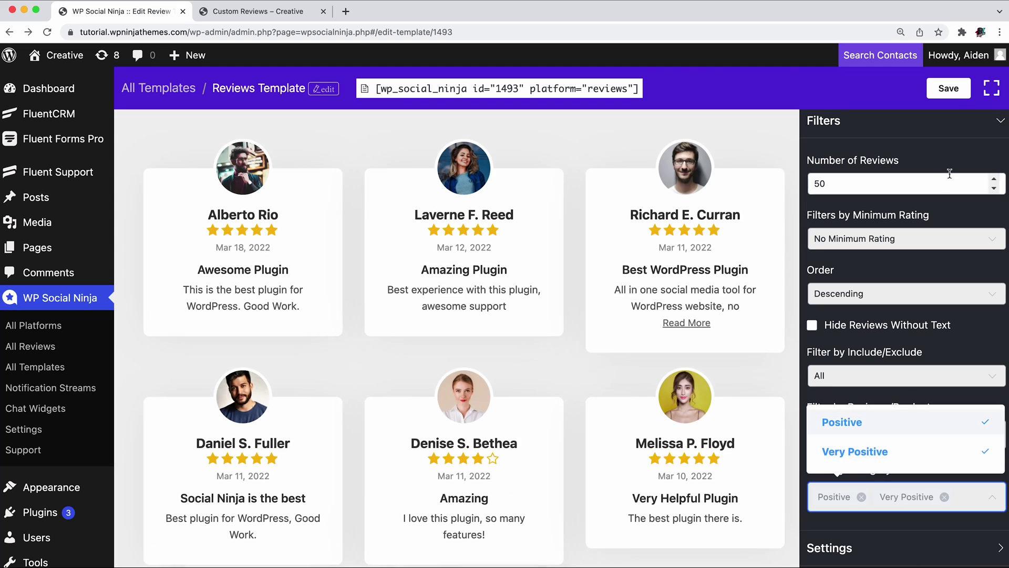
pyautogui.click(949, 88)
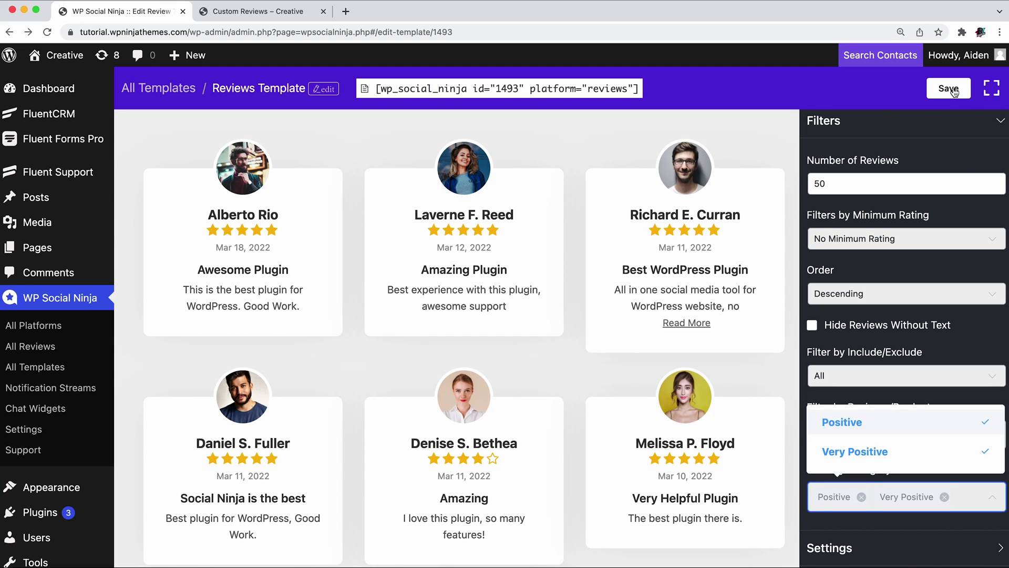